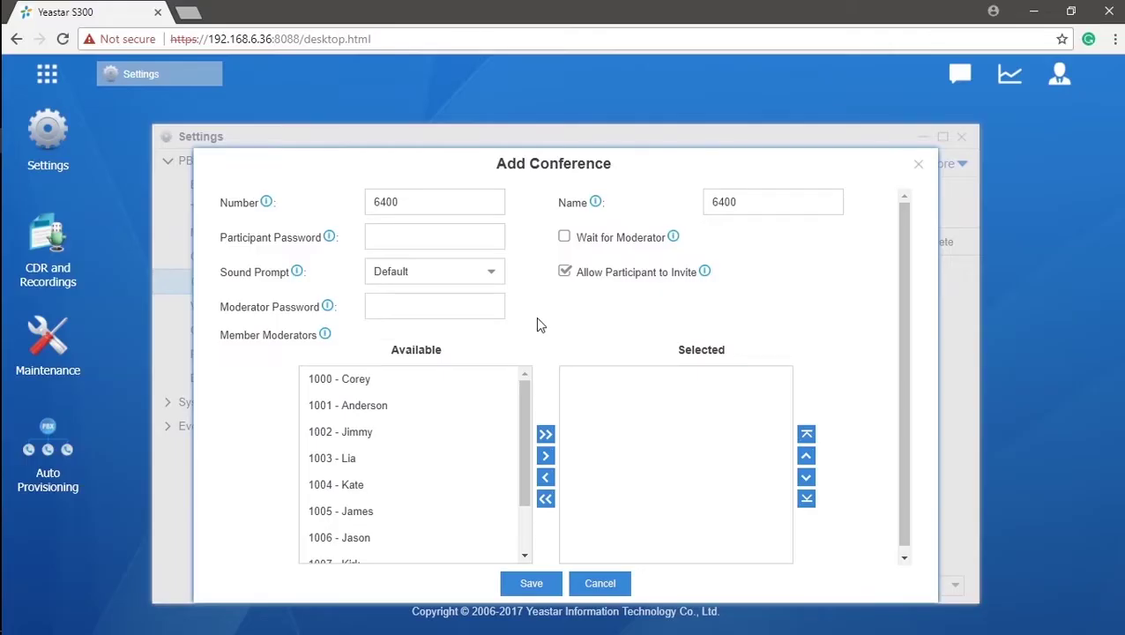
Rename conference 6400 to Conference1 and set its participant and moderator passwords.
{"action": "double_click", "coordinate": [752, 202]}
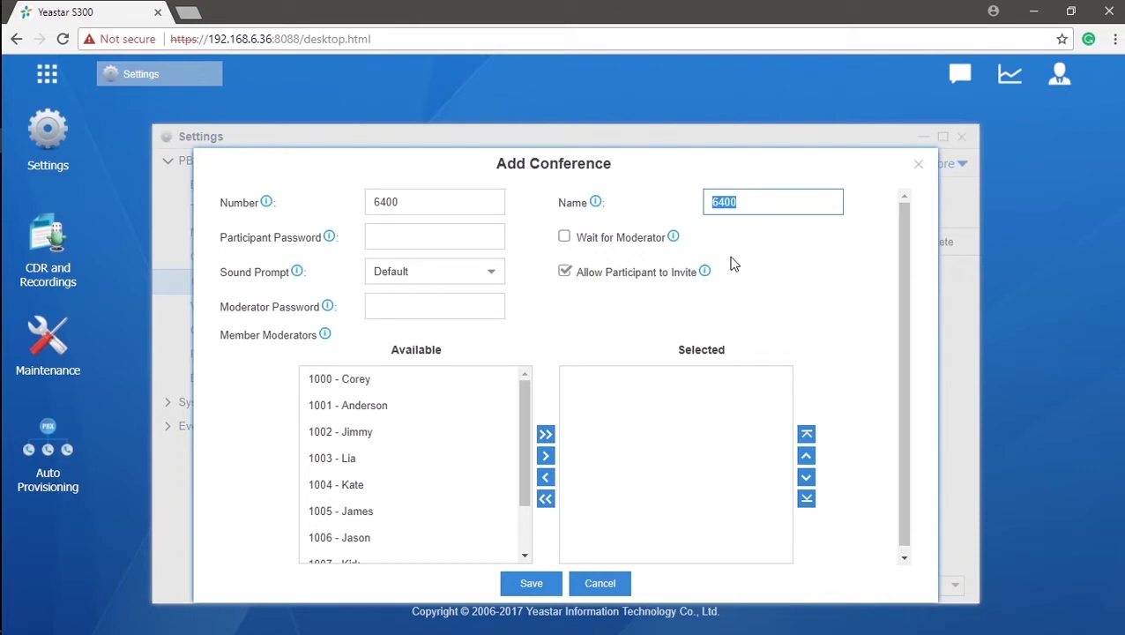
{"action": "type", "text": "Conference1"}
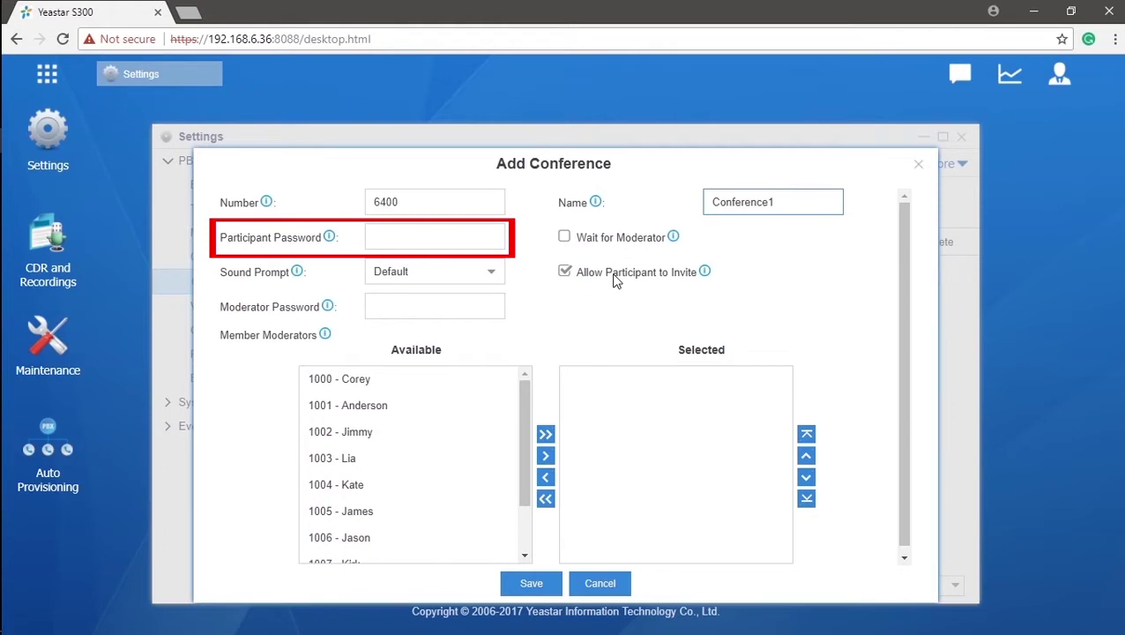
{"action": "left_click", "coordinate": [466, 239]}
{"action": "type", "text": "123"}
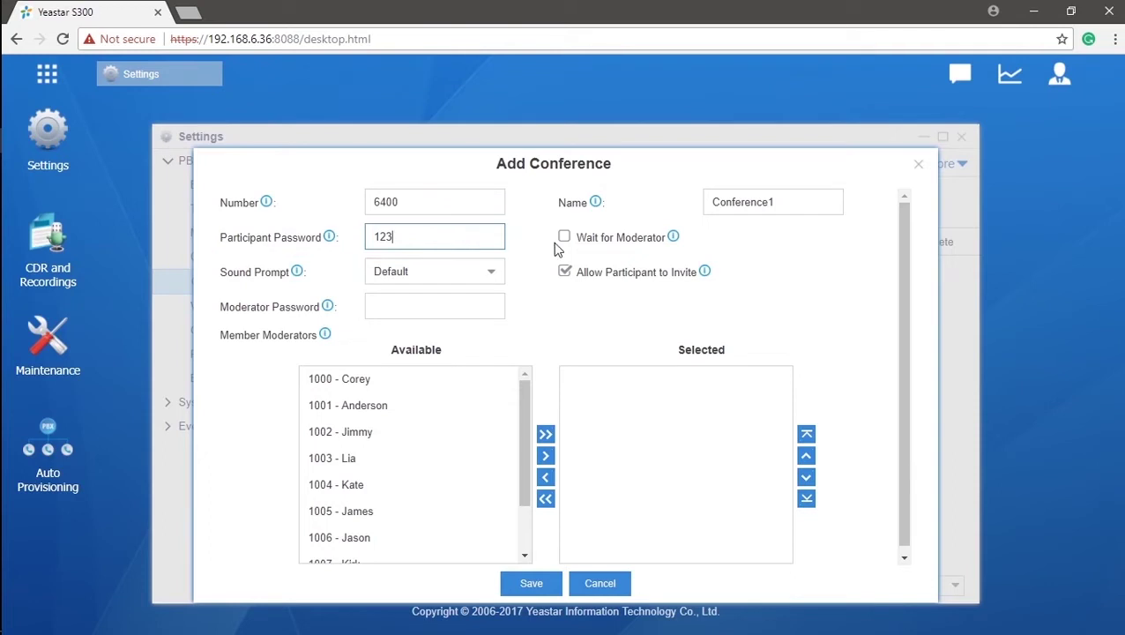
{"action": "left_click", "coordinate": [483, 305]}
{"action": "type", "text": "32"}
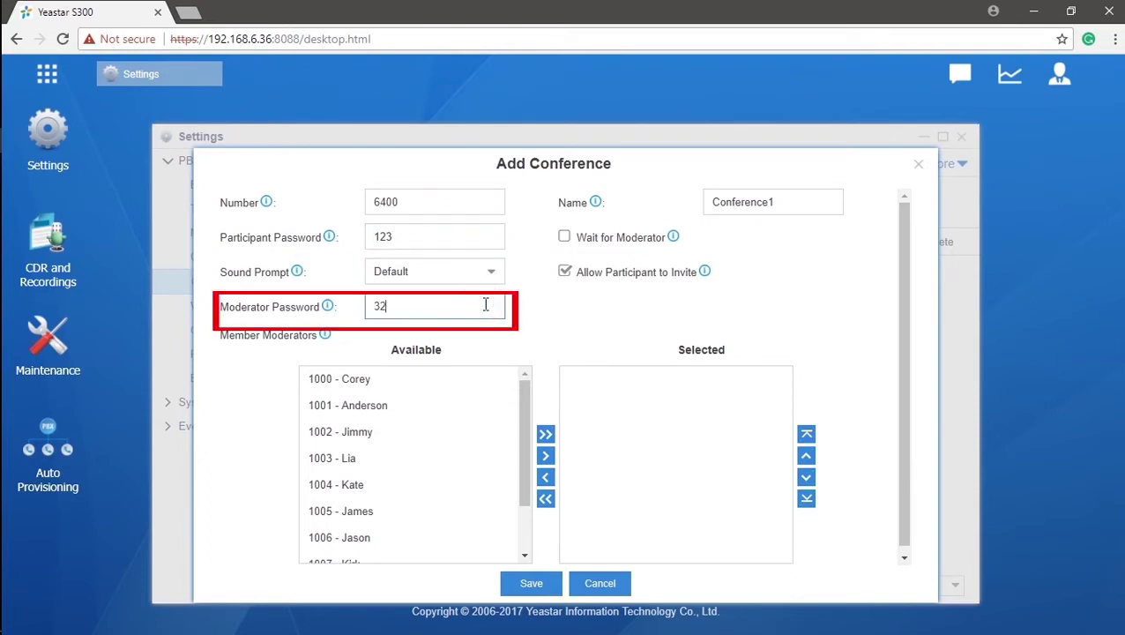
{"action": "type", "text": "1"}
Make extensions 1002, 1003 and 1004 moderators of the conference.
{"action": "left_click", "coordinate": [476, 435]}
{"action": "left_click", "coordinate": [469, 459]}
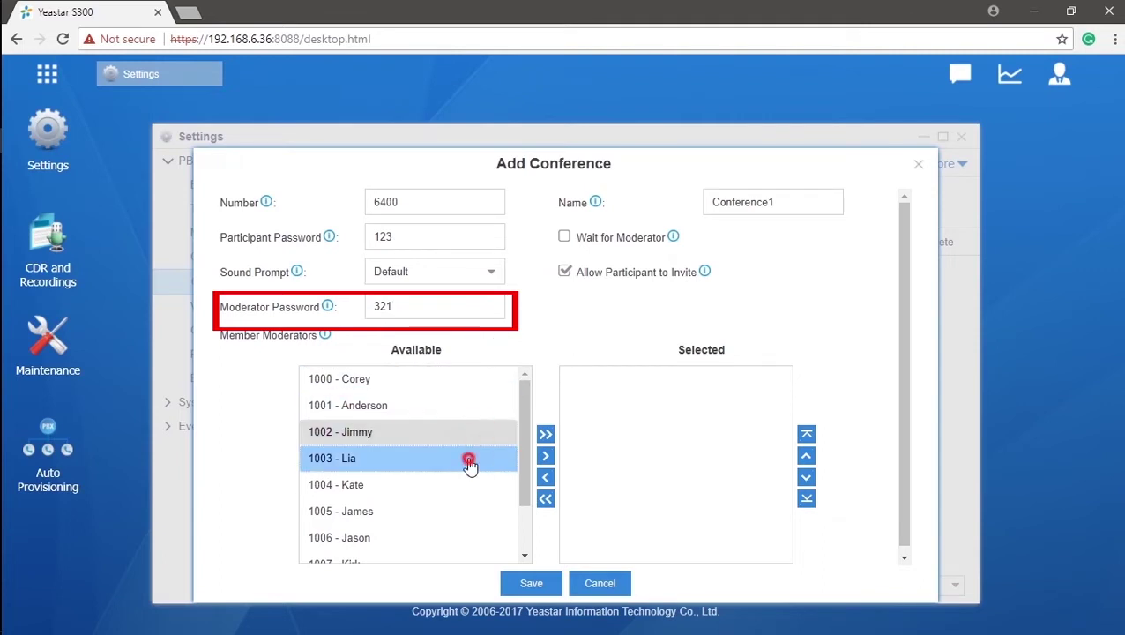
{"action": "left_click", "coordinate": [472, 486]}
{"action": "left_click", "coordinate": [545, 455]}
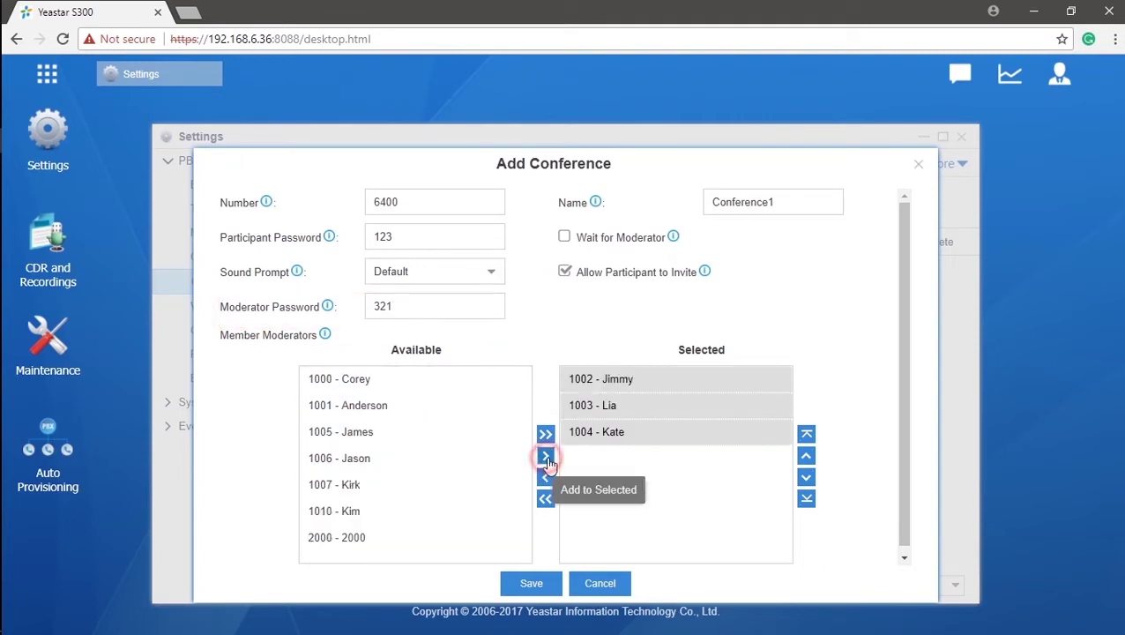
{"action": "left_click", "coordinate": [671, 474]}
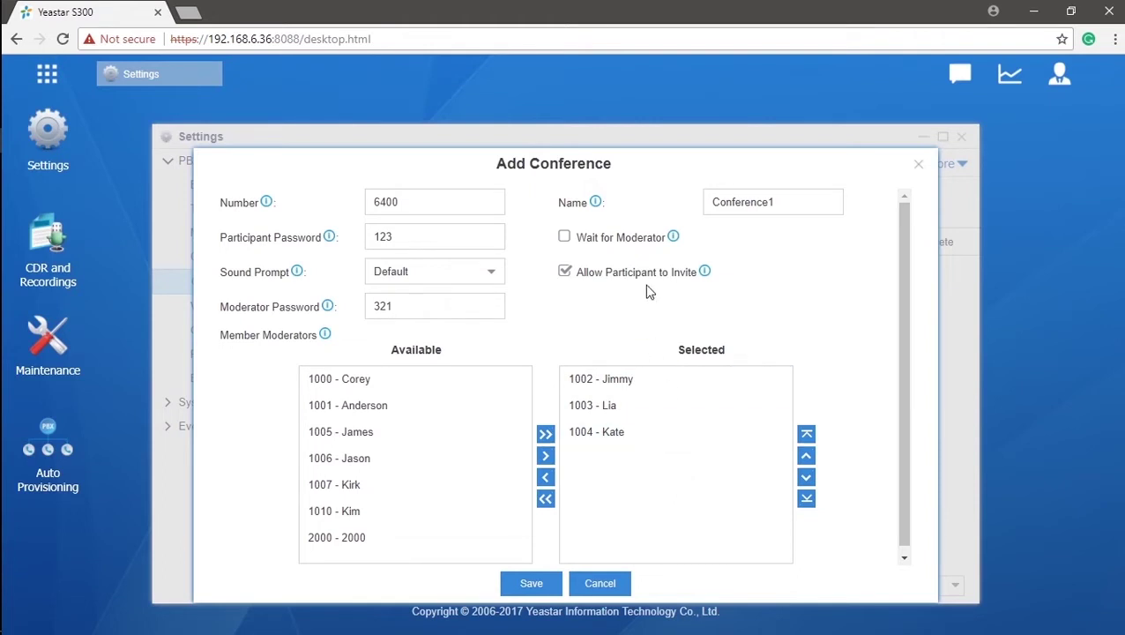
Turn on Wait for Moderator for Conference1.
{"action": "mouse_move", "coordinate": [326, 309]}
{"action": "left_click", "coordinate": [564, 236]}
{"action": "mouse_move", "coordinate": [677, 244]}
{"action": "mouse_move", "coordinate": [708, 280]}
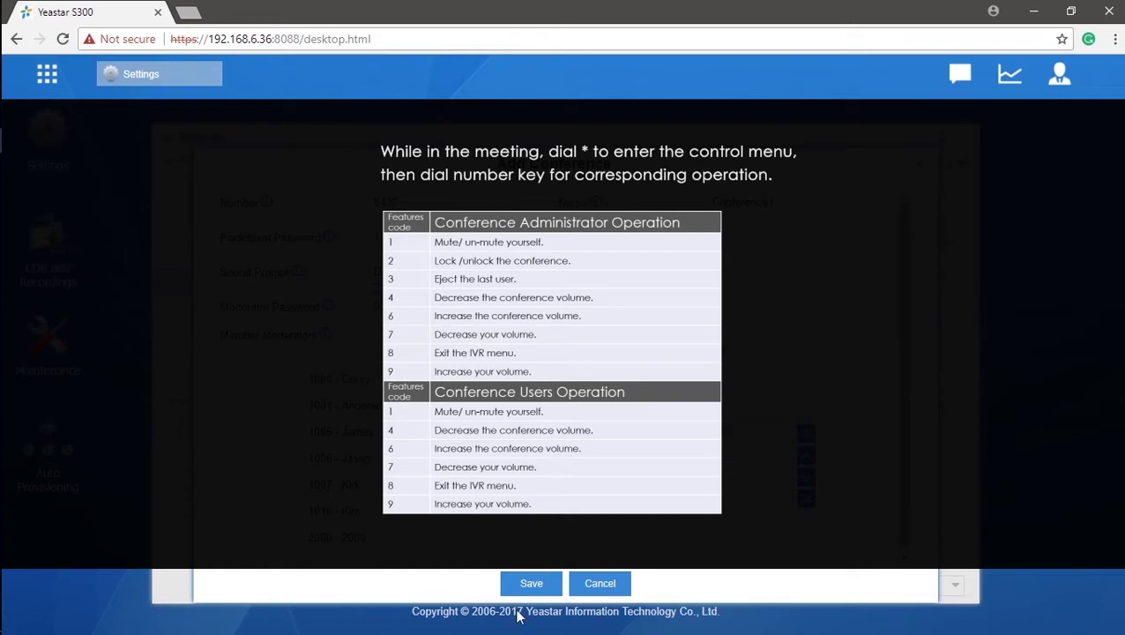
Save and apply the Conference1 room, then go to the Callback list under Call Features.
{"action": "left_click", "coordinate": [532, 585]}
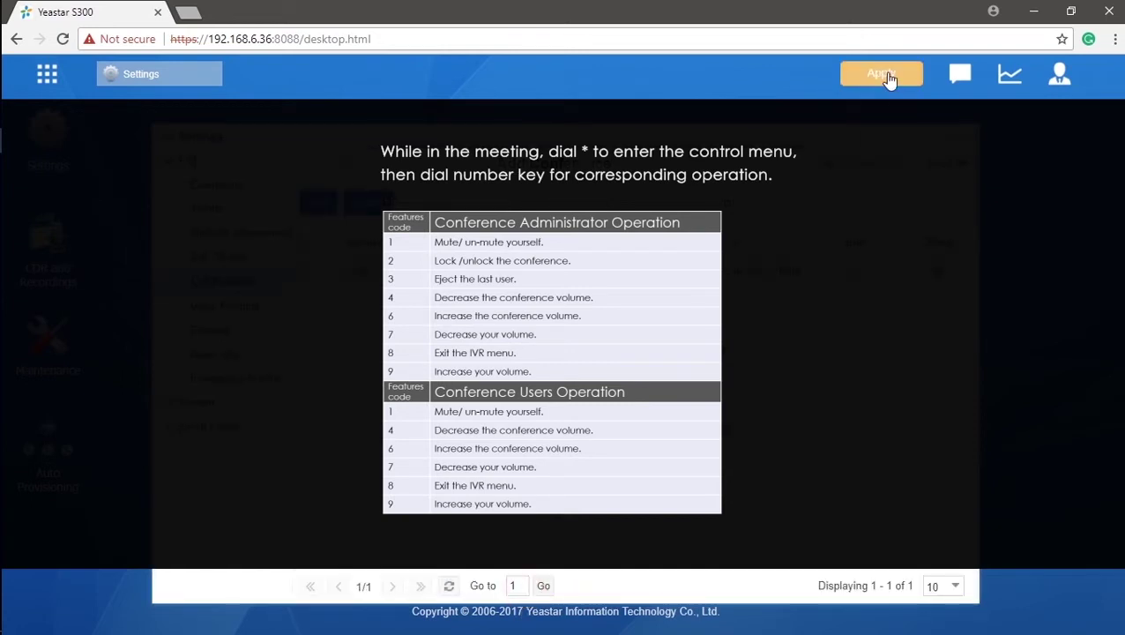
{"action": "left_click", "coordinate": [883, 78]}
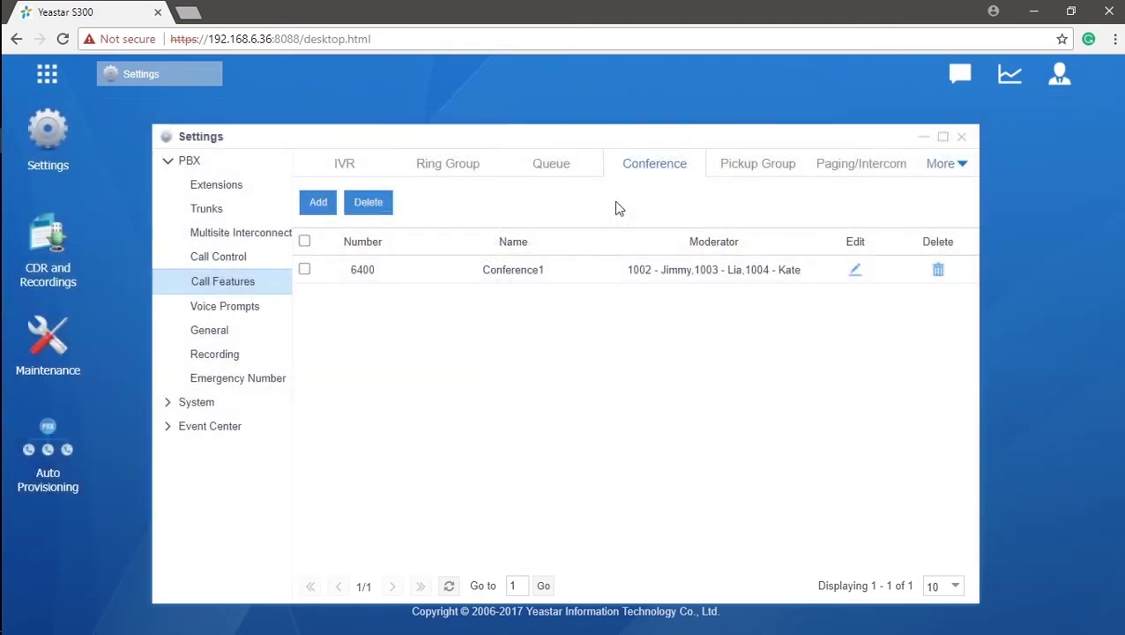
{"action": "left_click", "coordinate": [933, 165]}
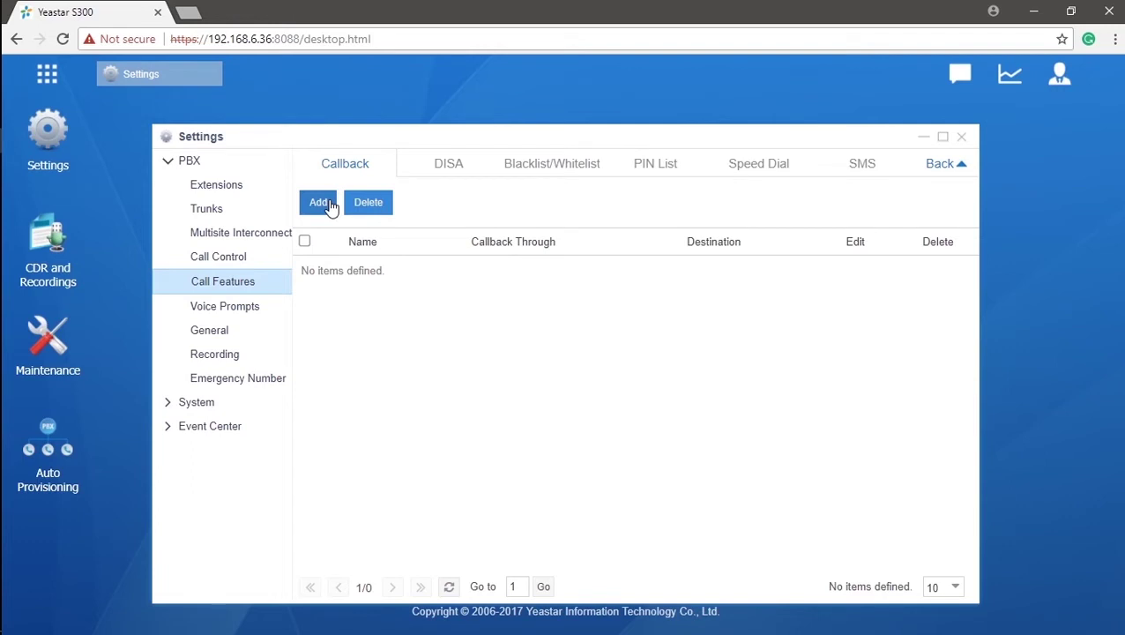
Add a callback rule named Callback that calls back through the incoming line after 5 seconds.
{"action": "left_click", "coordinate": [319, 203]}
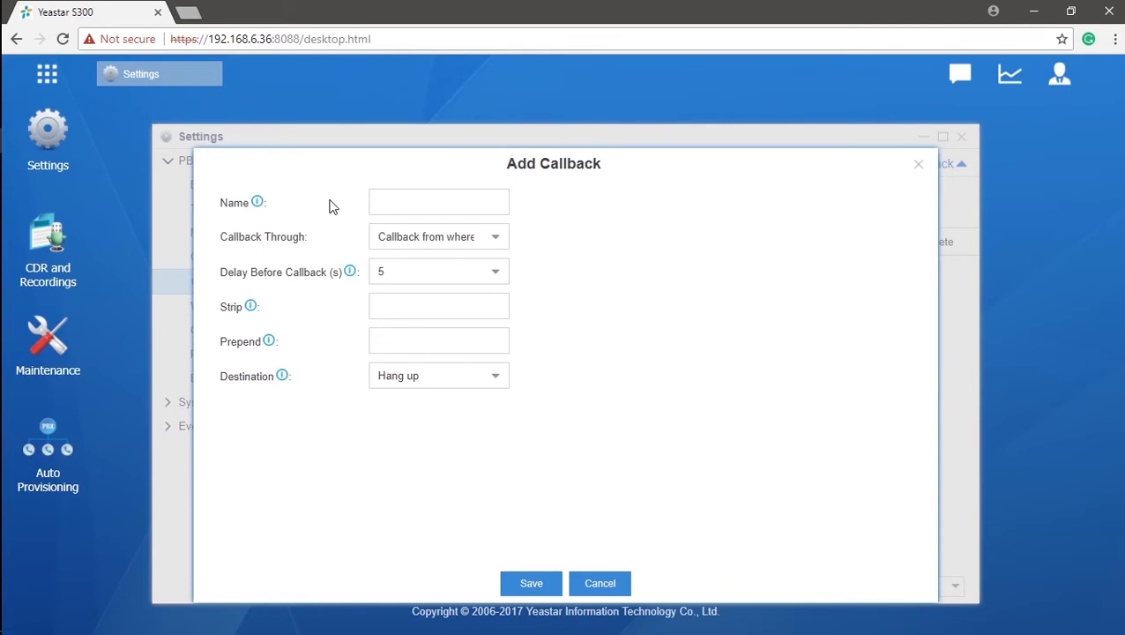
{"action": "left_click", "coordinate": [497, 196]}
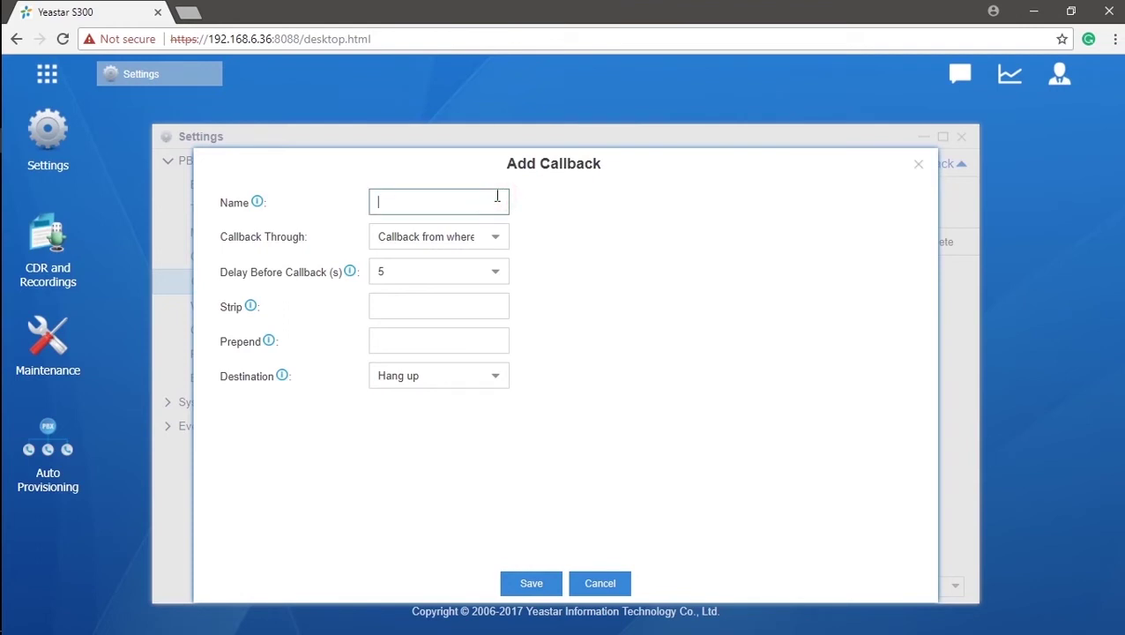
{"action": "type", "text": "Callback"}
{"action": "left_click", "coordinate": [509, 246]}
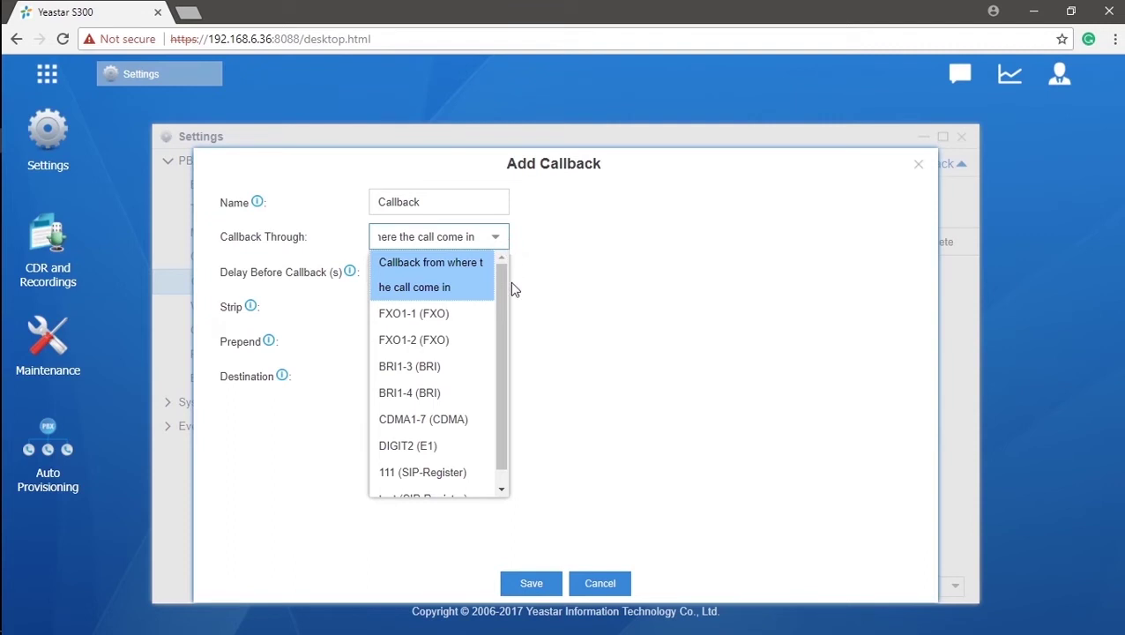
{"action": "left_click_drag", "start_coordinate": [500, 308], "coordinate": [505, 325]}
{"action": "scroll", "coordinate": [478, 262], "scroll_direction": "up", "scroll_amount": 1}
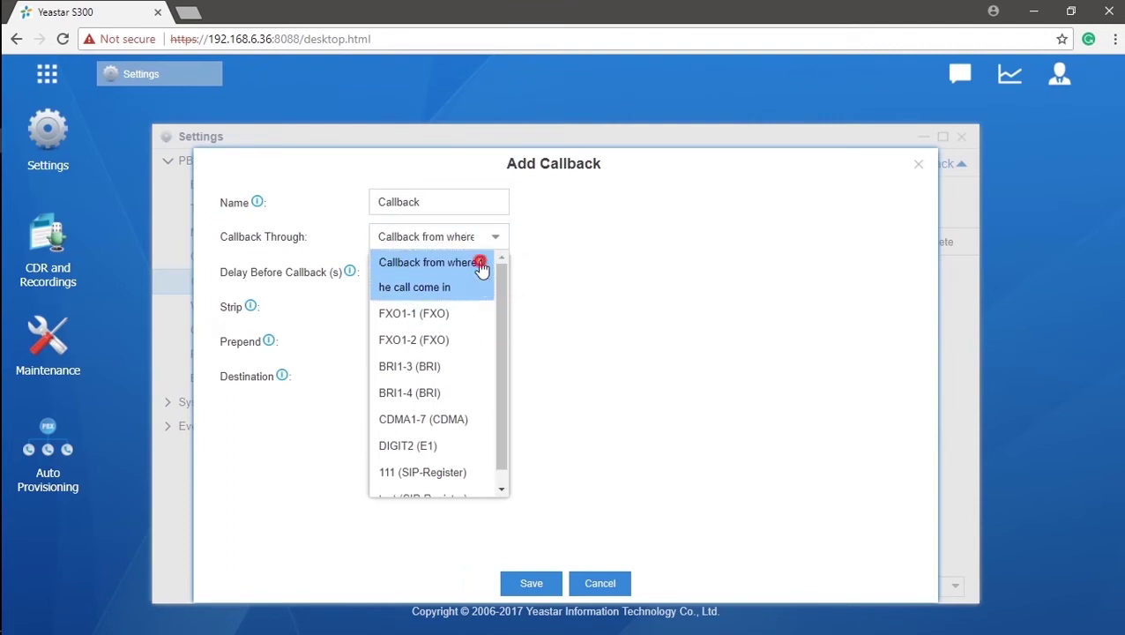
{"action": "left_click", "coordinate": [479, 261]}
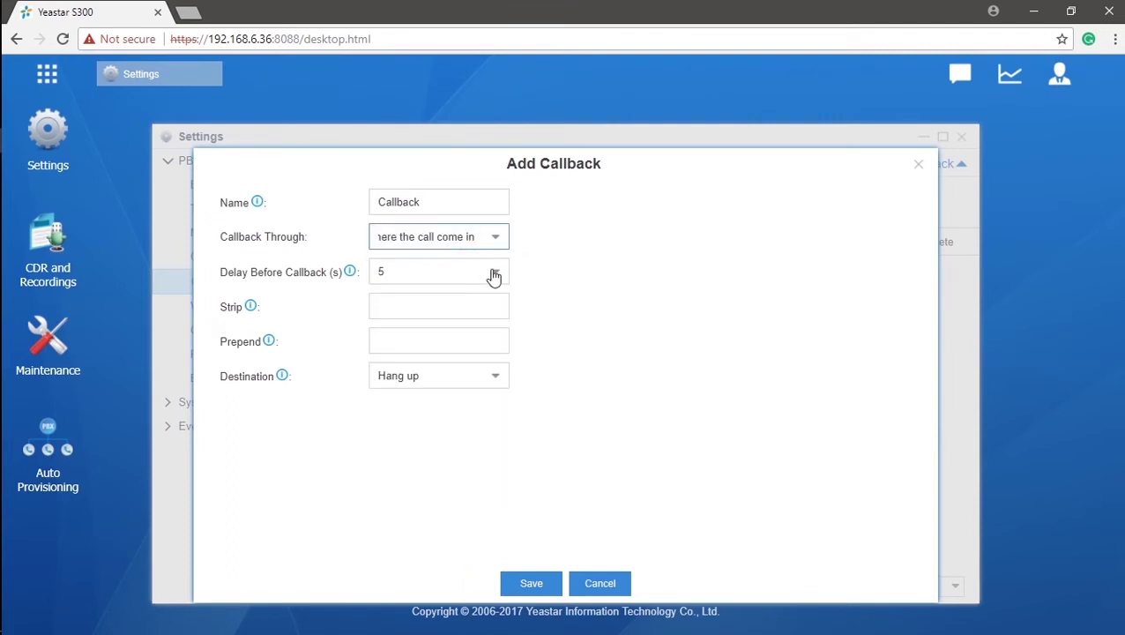
{"action": "left_click", "coordinate": [494, 274]}
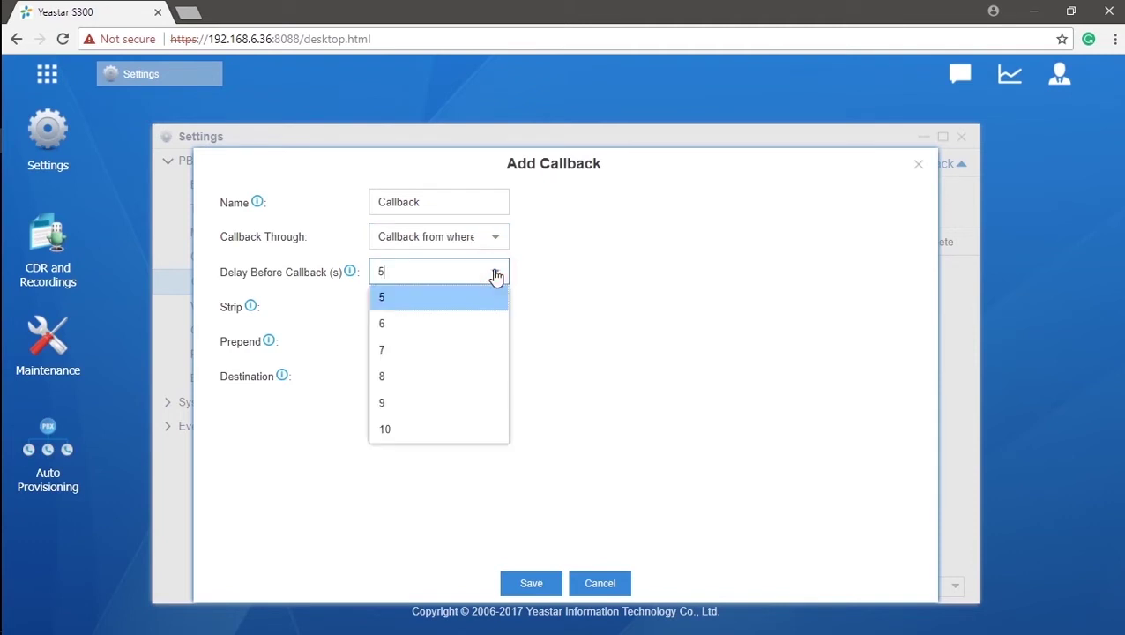
{"action": "mouse_move", "coordinate": [351, 275]}
{"action": "left_click", "coordinate": [351, 282]}
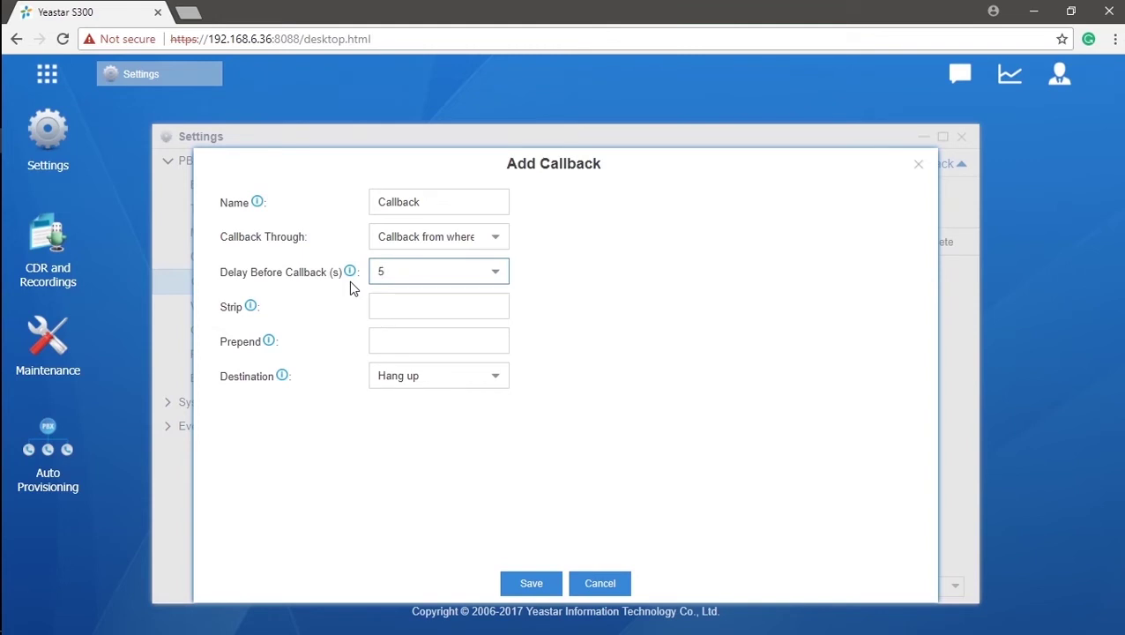
Send the Callback rule to the Sales ring group and save it.
{"action": "left_click", "coordinate": [406, 305]}
{"action": "left_click", "coordinate": [451, 341]}
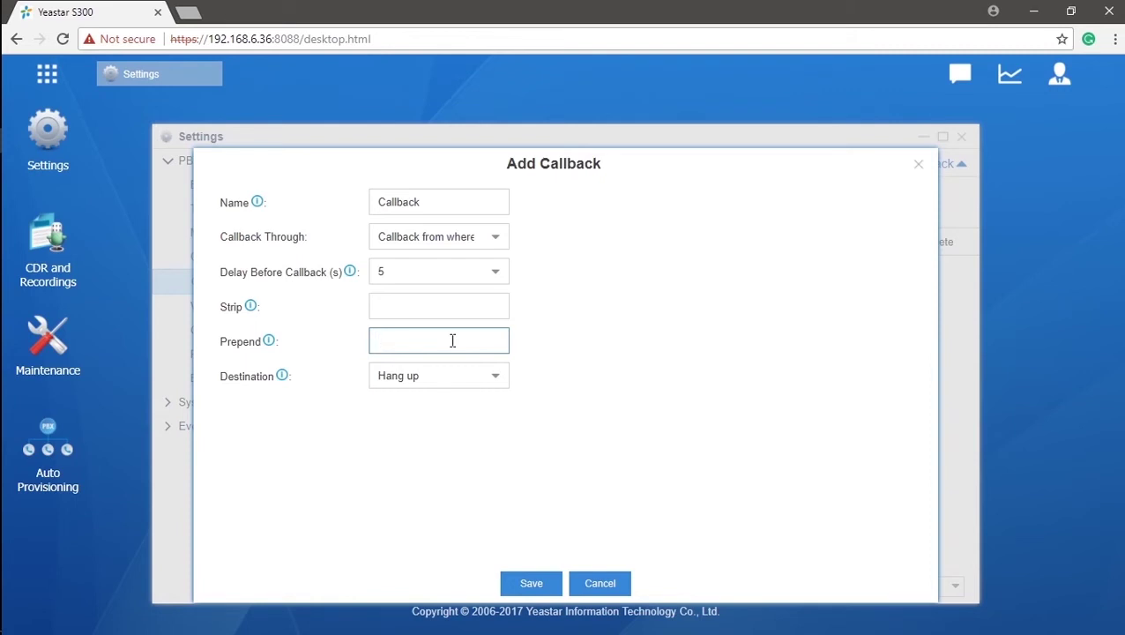
{"action": "left_click", "coordinate": [501, 379]}
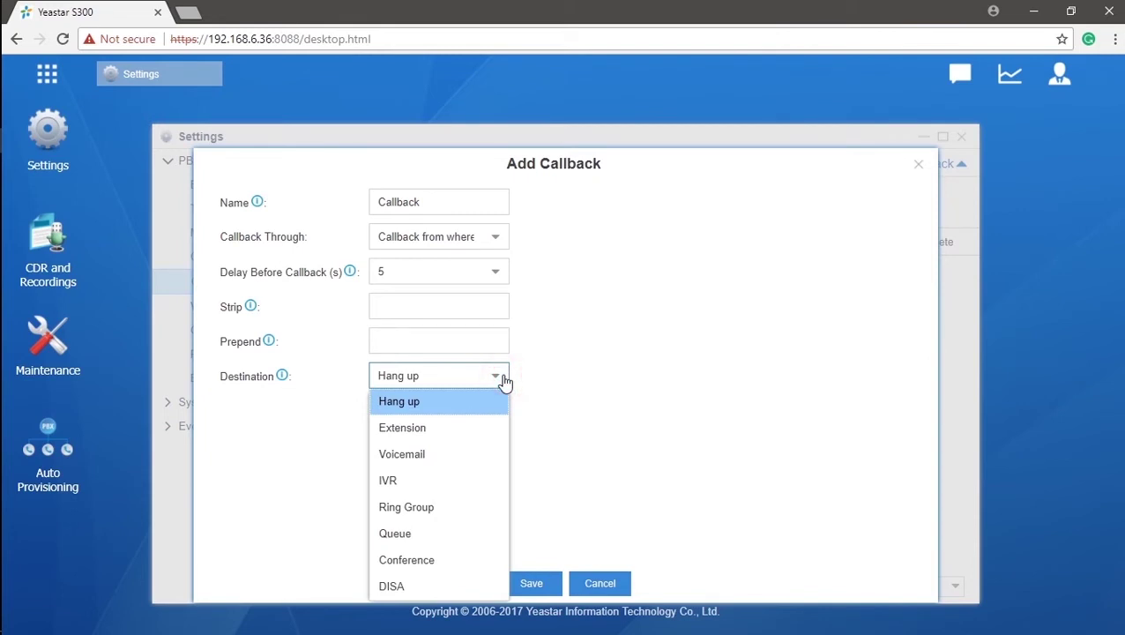
{"action": "left_click", "coordinate": [484, 512]}
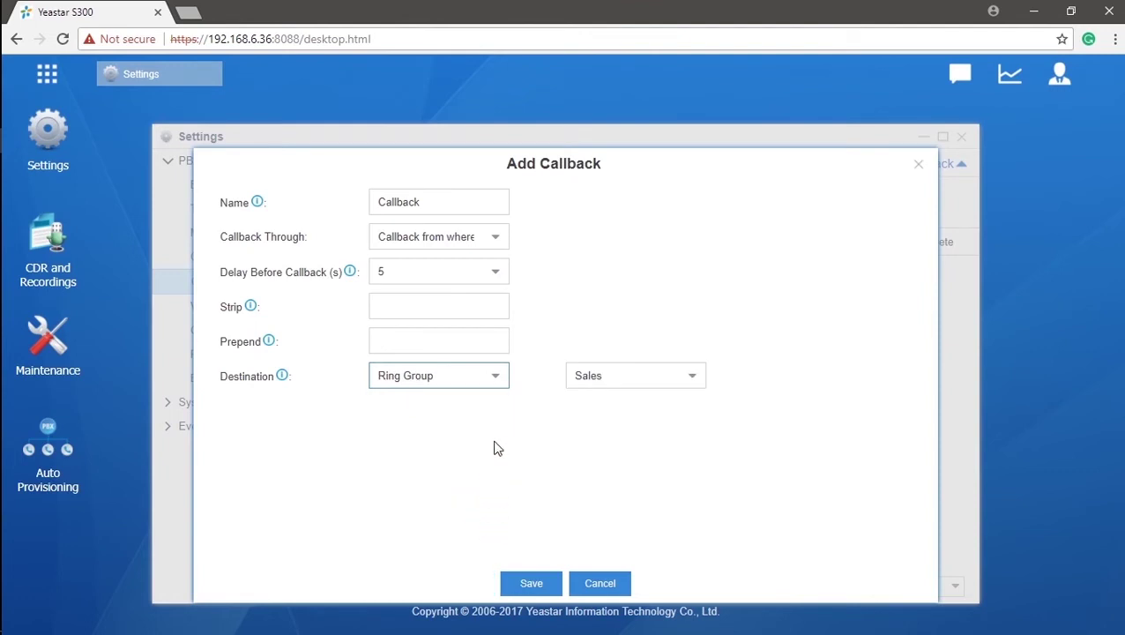
{"action": "left_click", "coordinate": [496, 376]}
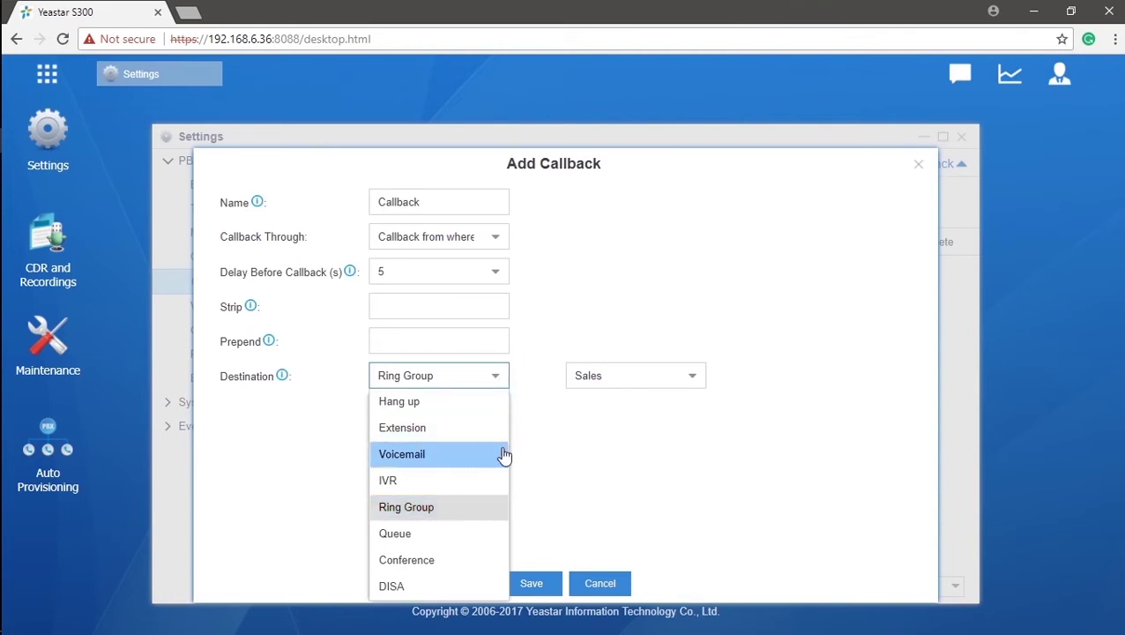
{"action": "left_click", "coordinate": [534, 584]}
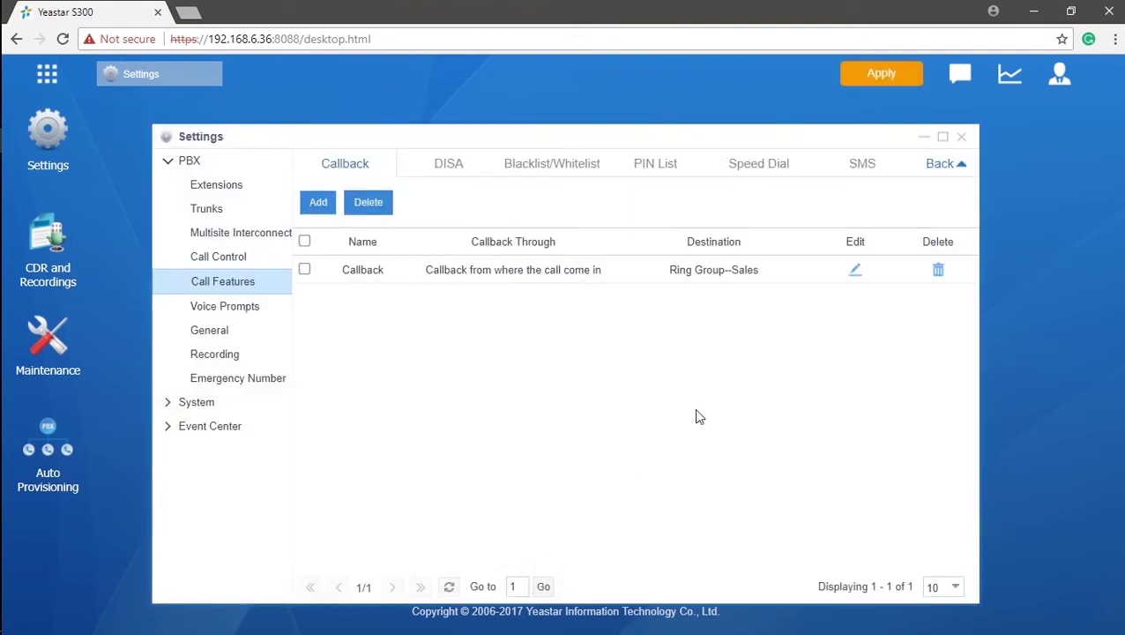
Apply pending changes, then add and apply speed dial code 0 for the given phone number.
{"action": "left_click", "coordinate": [871, 81]}
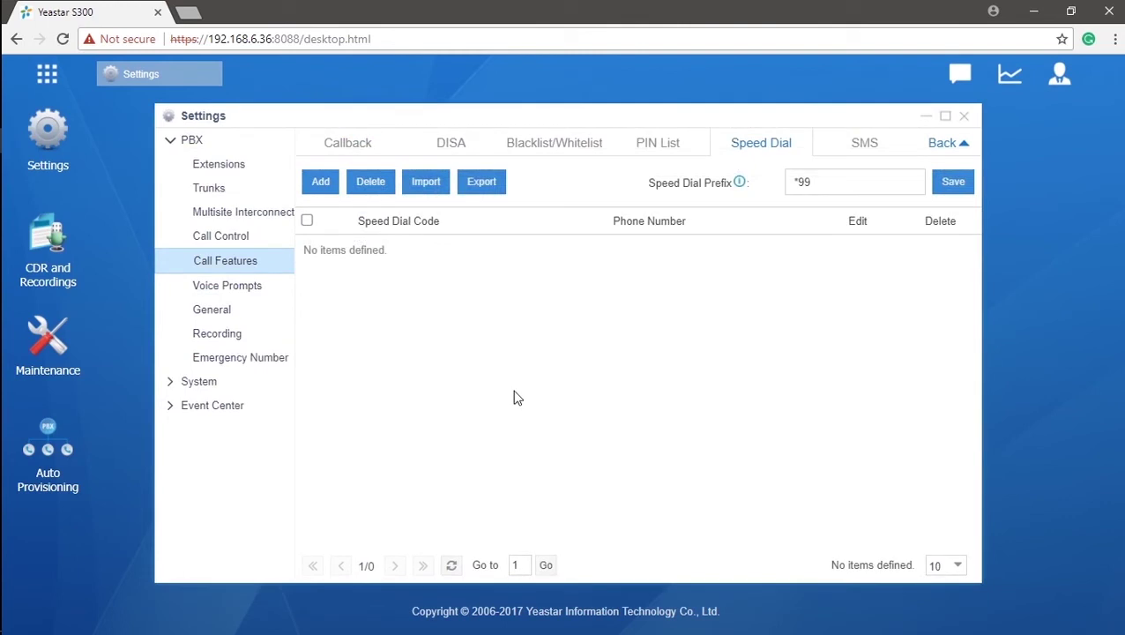
{"action": "left_click", "coordinate": [320, 187]}
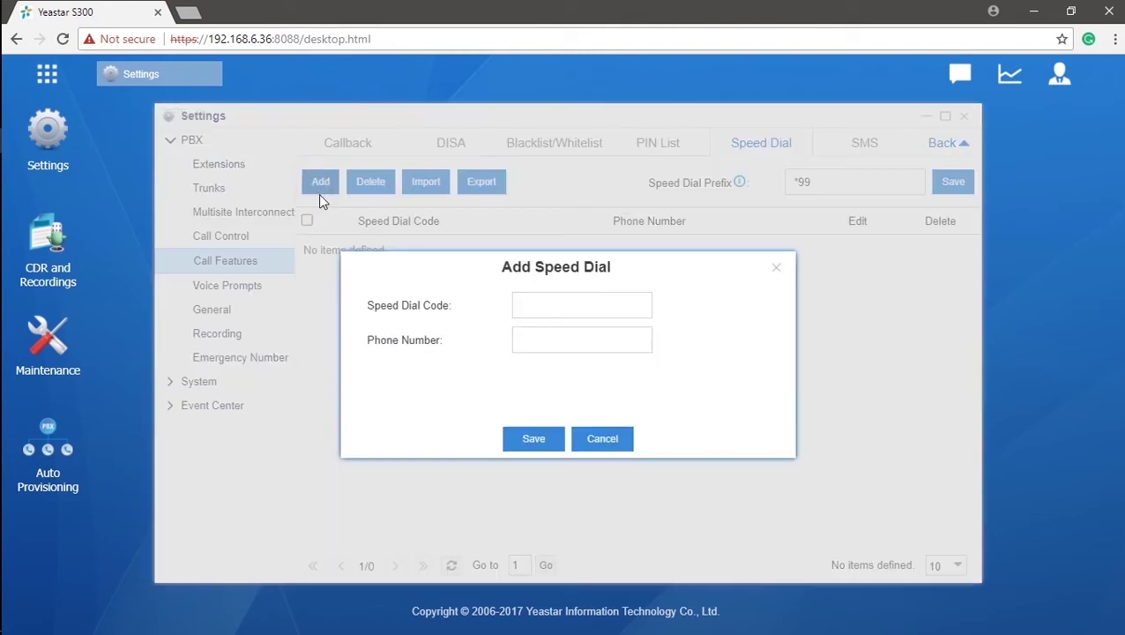
{"action": "left_click", "coordinate": [566, 303]}
{"action": "type", "text": "0"}
{"action": "left_click", "coordinate": [581, 342]}
{"action": "type", "text": "123"}
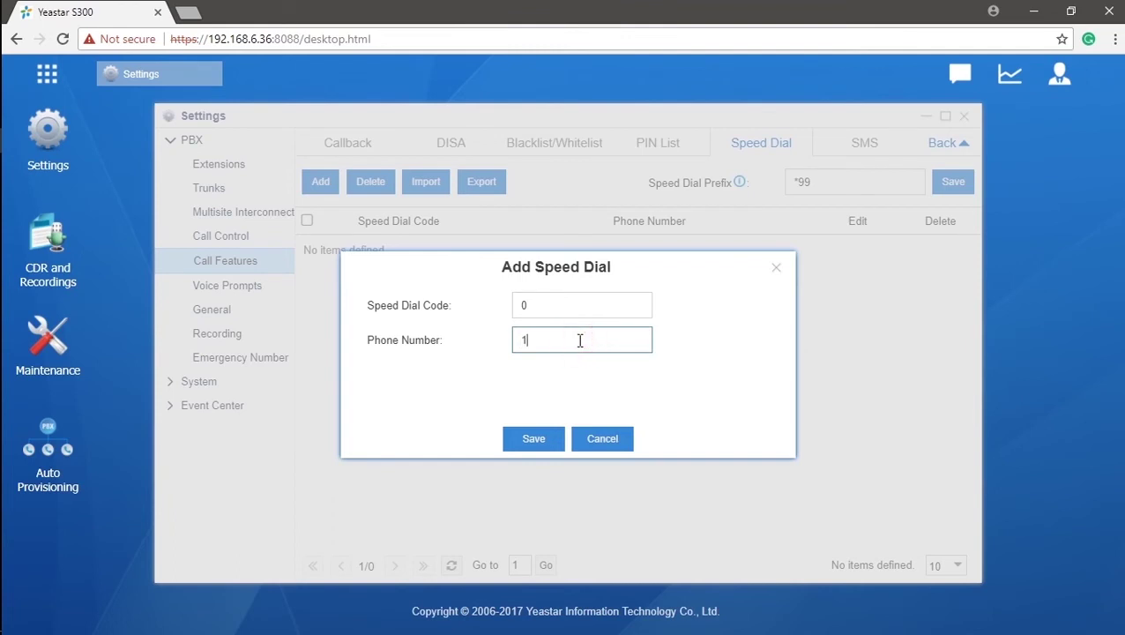
{"action": "type", "text": "45678"}
{"action": "left_click", "coordinate": [534, 438]}
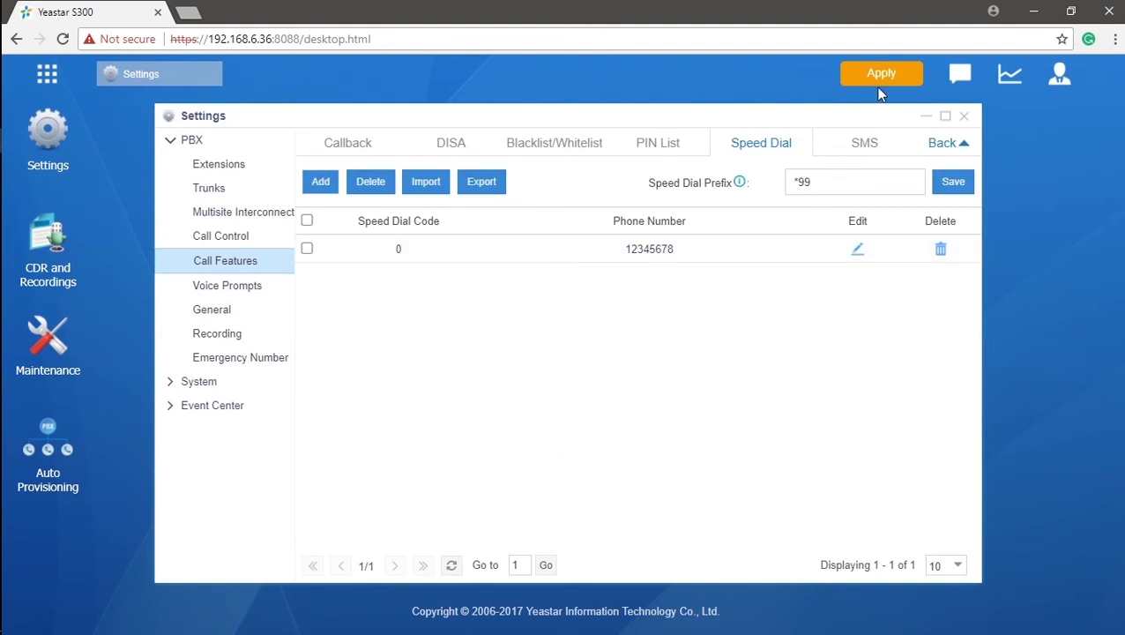
{"action": "left_click", "coordinate": [880, 79]}
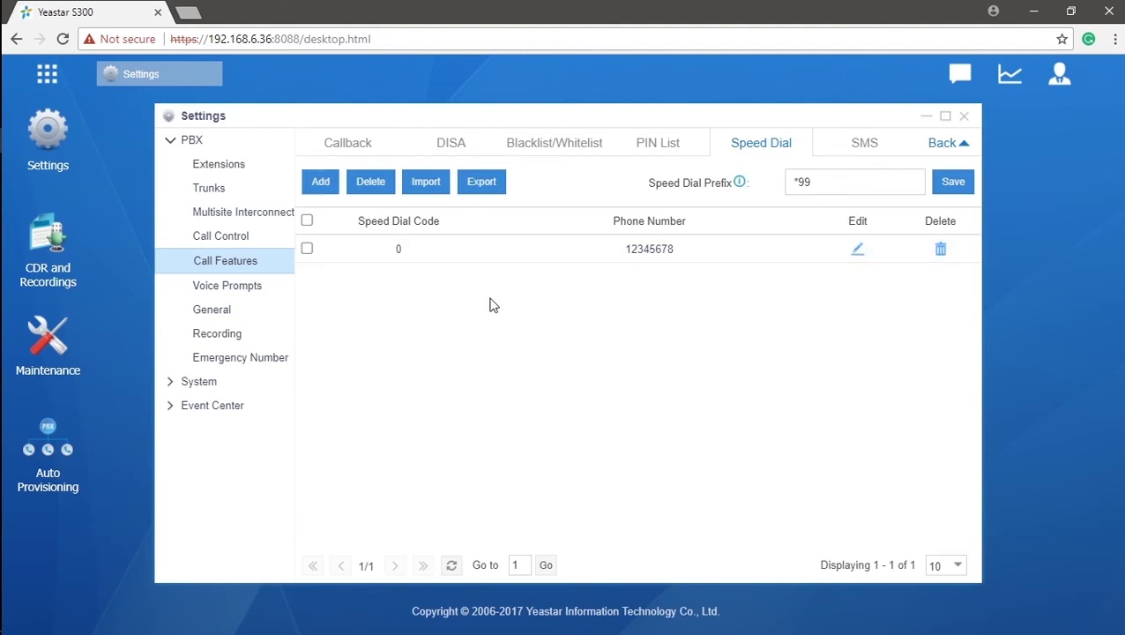
Export the speed dial list and open speeddial.csv from the Downloads folder.
{"action": "left_click", "coordinate": [482, 191]}
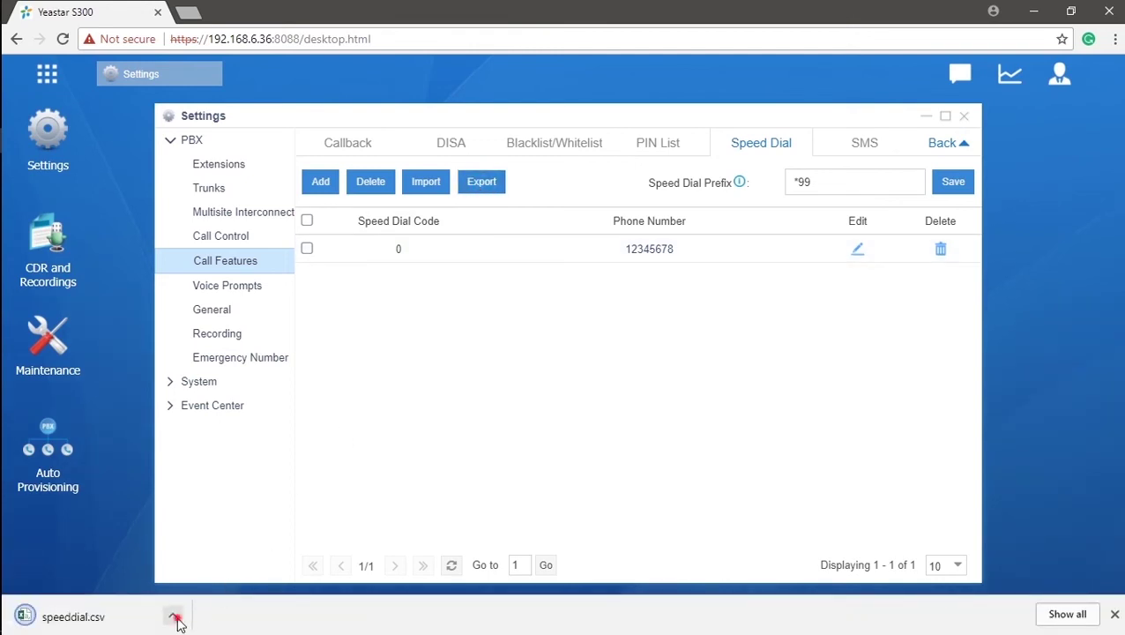
{"action": "left_click", "coordinate": [173, 616]}
{"action": "left_click", "coordinate": [266, 569]}
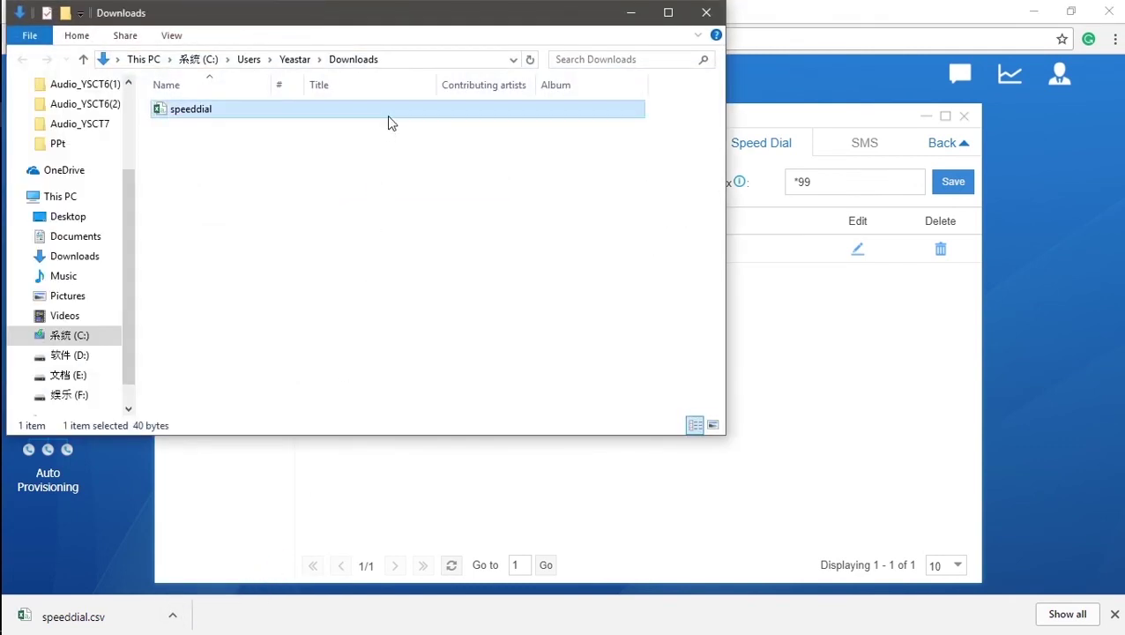
{"action": "double_click", "coordinate": [387, 116]}
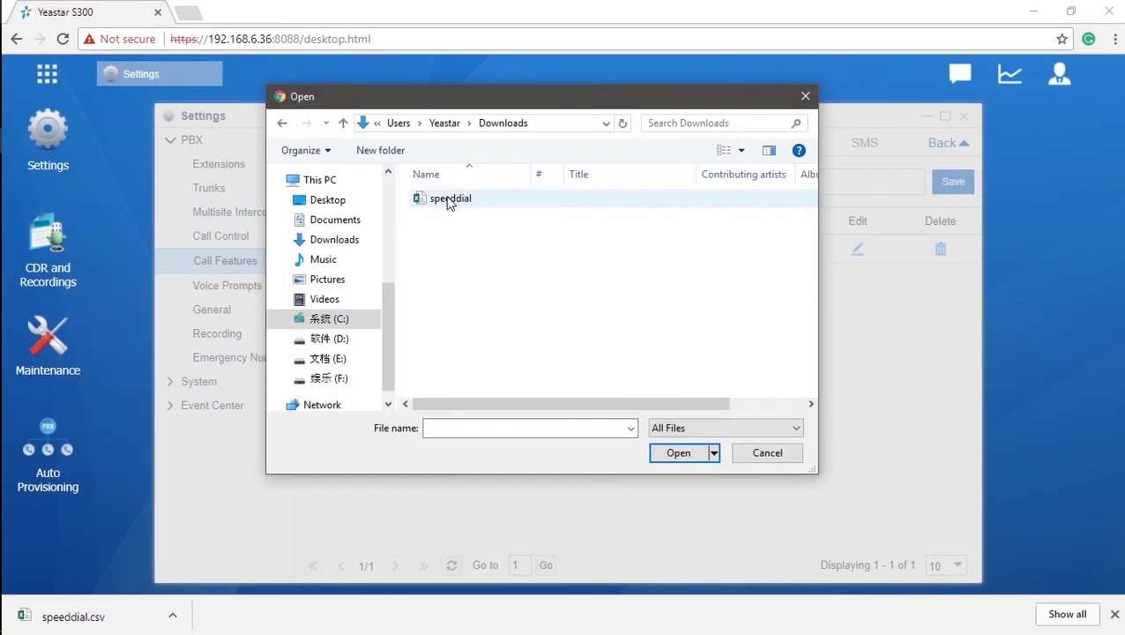
Import the speed dial entries from speeddial.csv and apply the changes.
{"action": "left_click", "coordinate": [450, 198]}
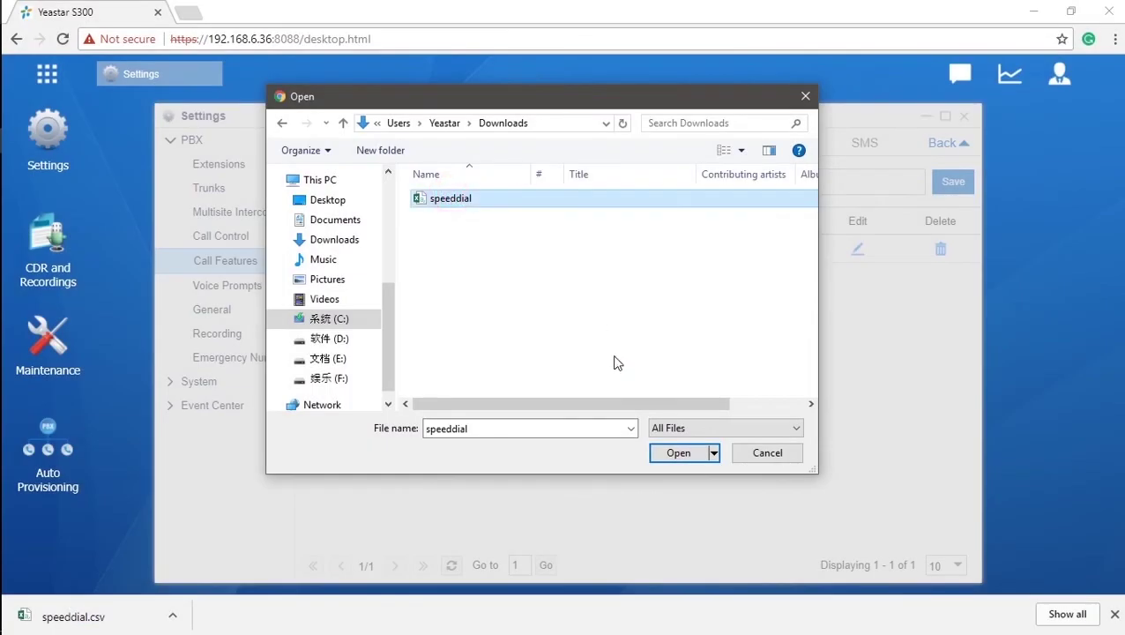
{"action": "left_click", "coordinate": [659, 450]}
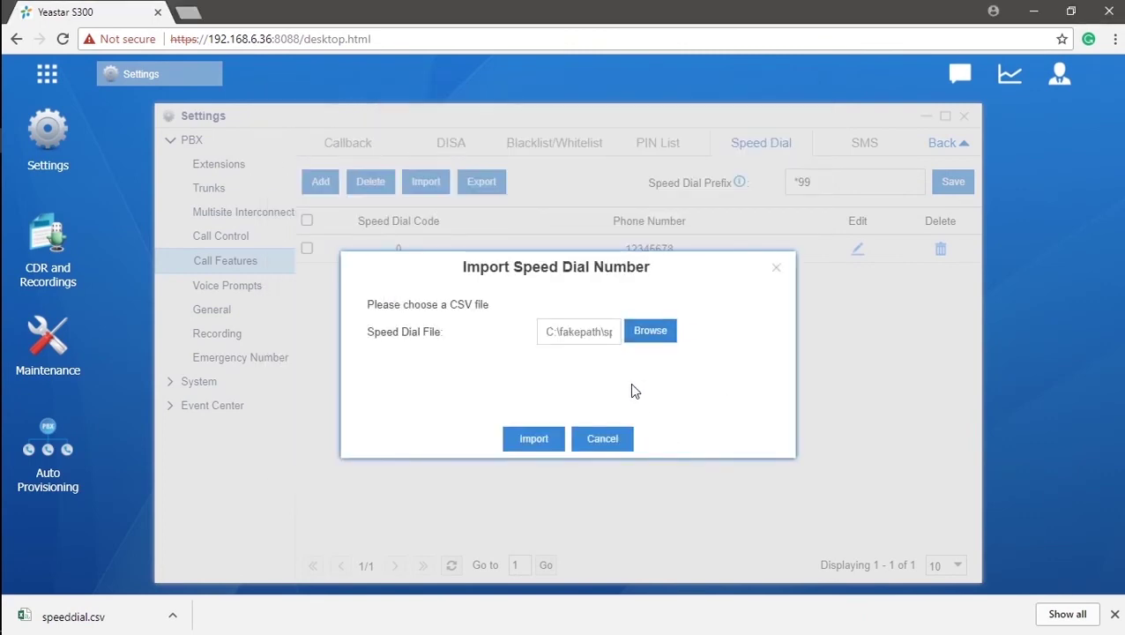
{"action": "left_click", "coordinate": [535, 438]}
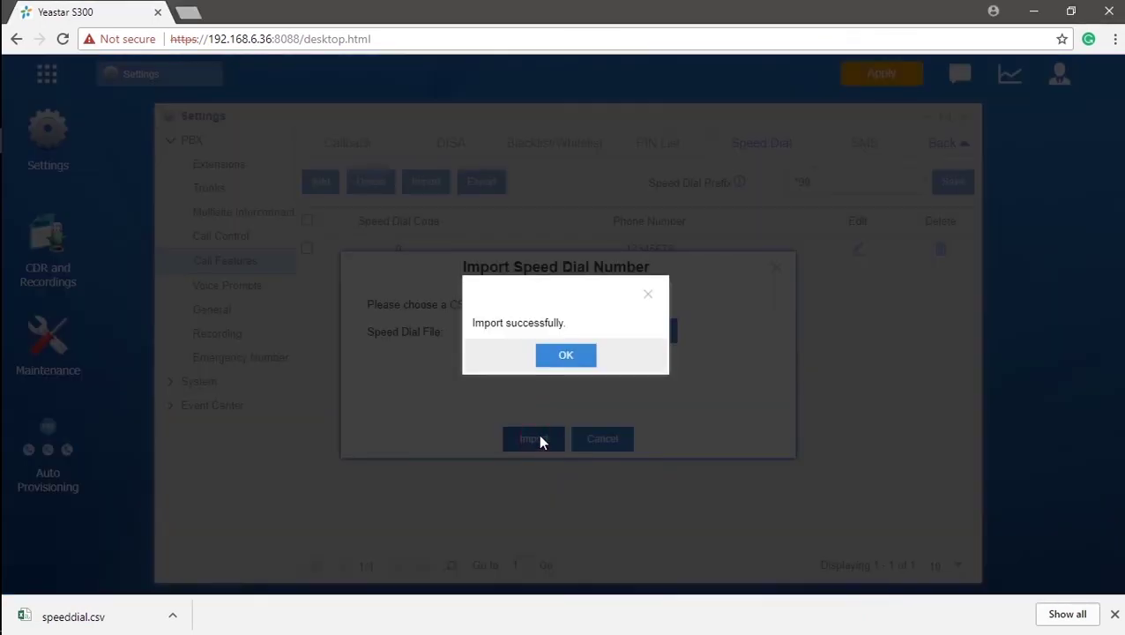
{"action": "left_click", "coordinate": [573, 354]}
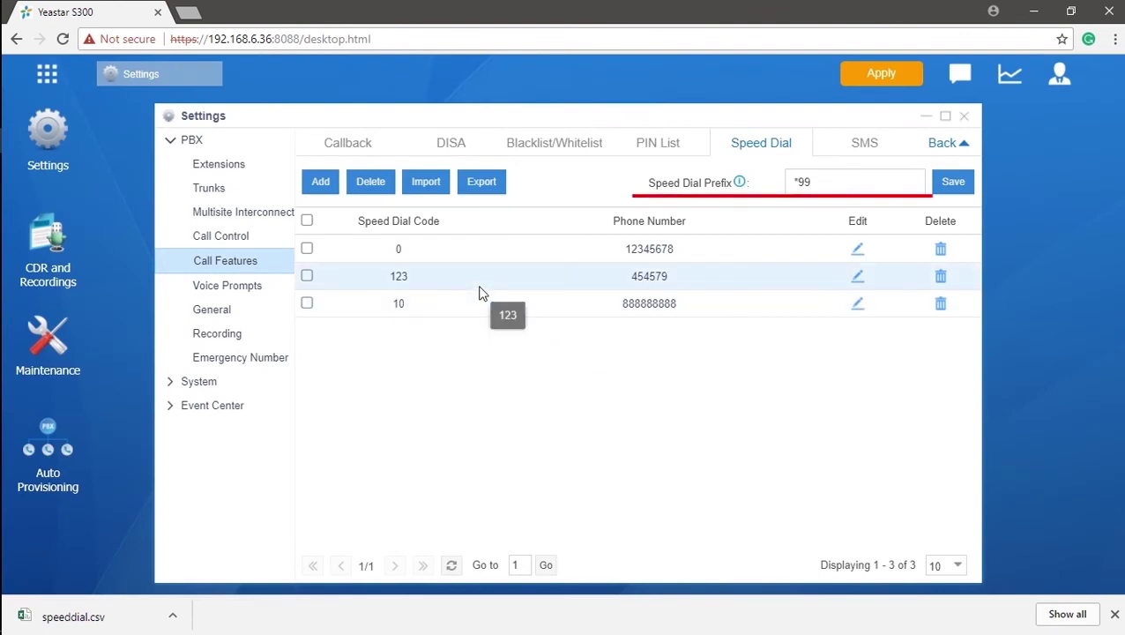
{"action": "left_click", "coordinate": [881, 79]}
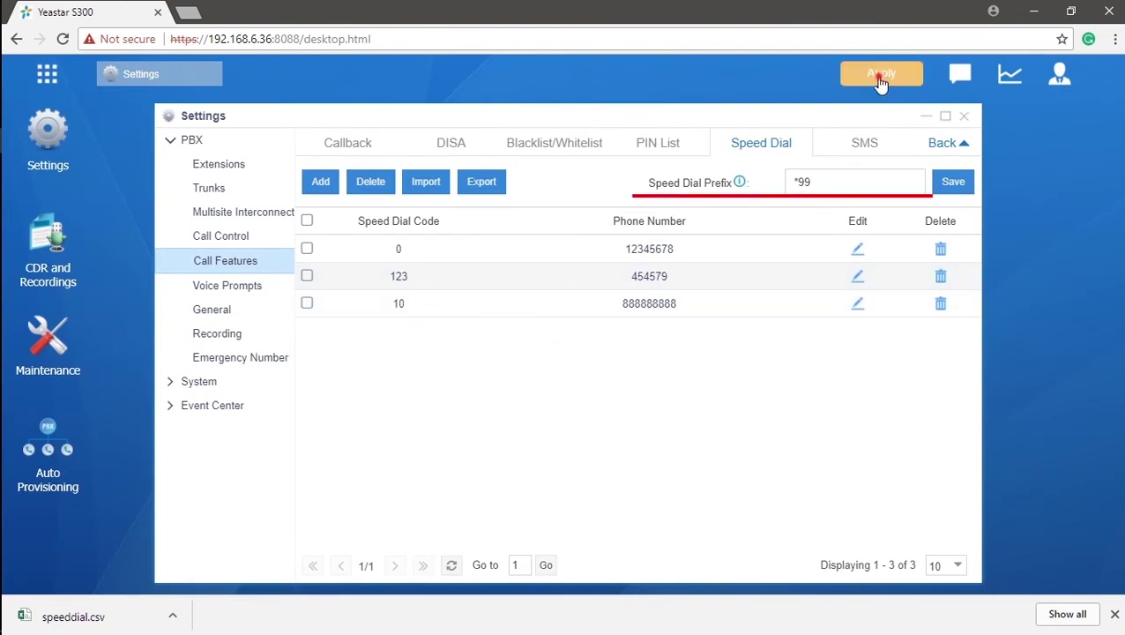
Select the *99 Speed Dial Prefix value, then close the Settings window.
{"action": "left_click", "coordinate": [868, 184]}
{"action": "left_click_drag", "start_coordinate": [854, 182], "coordinate": [784, 188]}
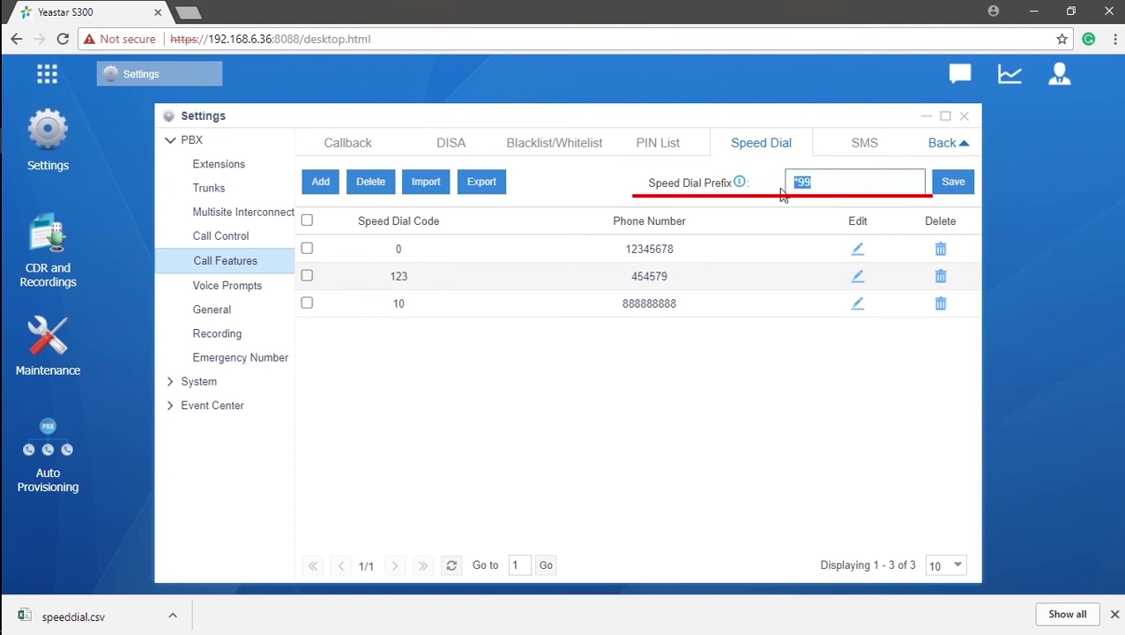
{"action": "mouse_move", "coordinate": [743, 190]}
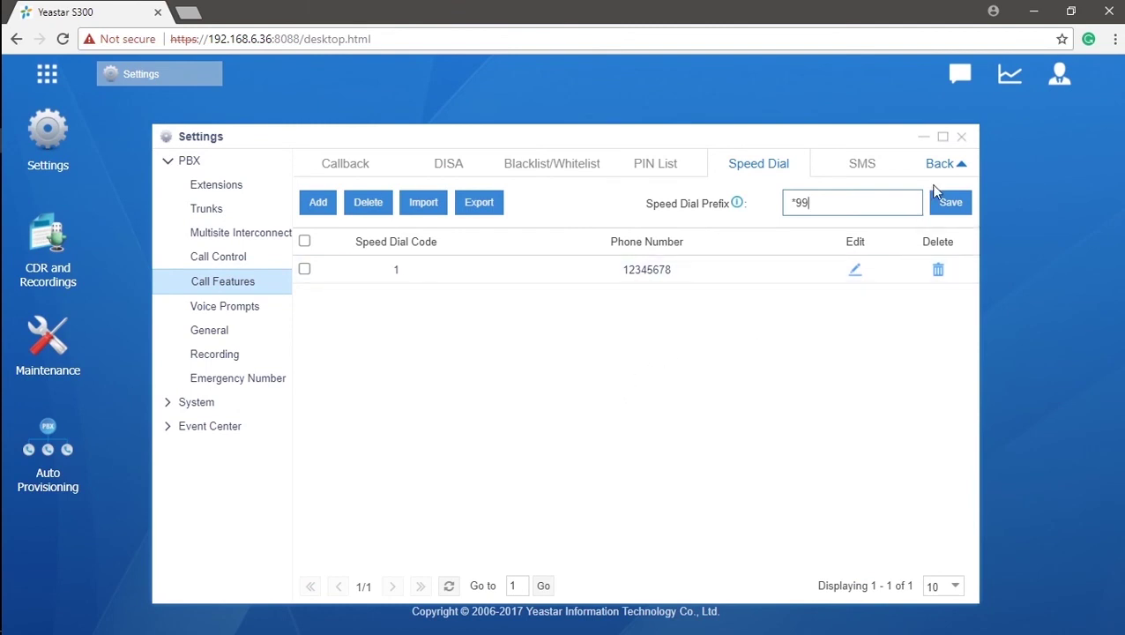
{"action": "left_click", "coordinate": [960, 138]}
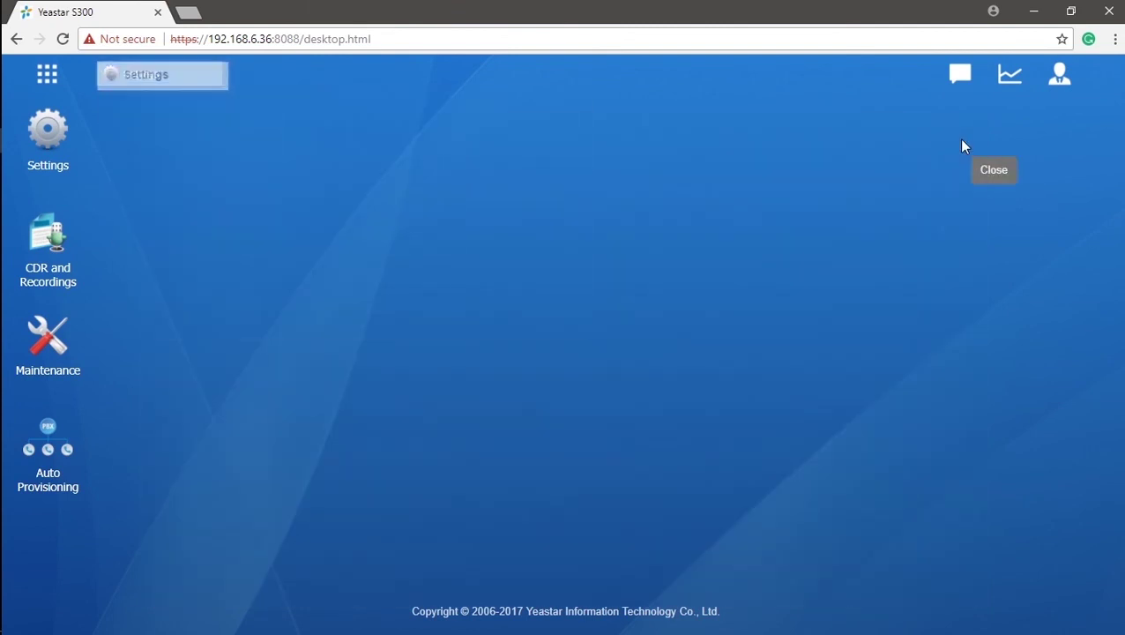